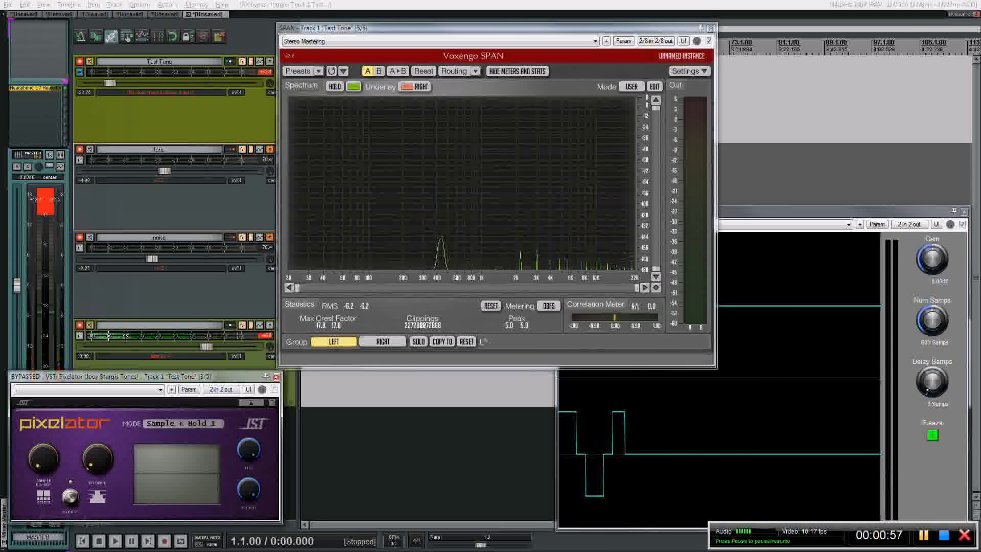
Unmute the tone track, enable Pixelator on the Test Tone track and turn its bit depth down to the minimum.
click(270, 149)
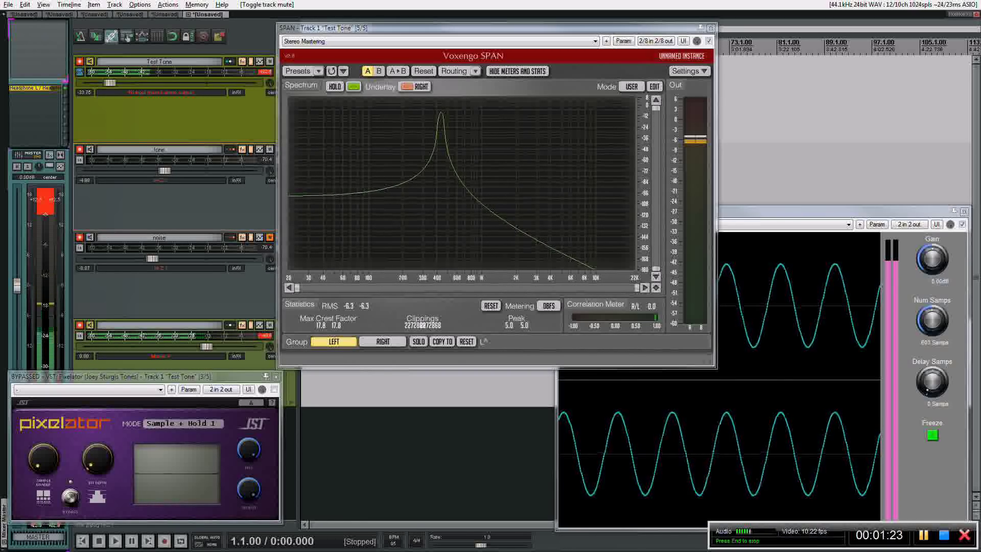
drag(98, 458, 97, 408)
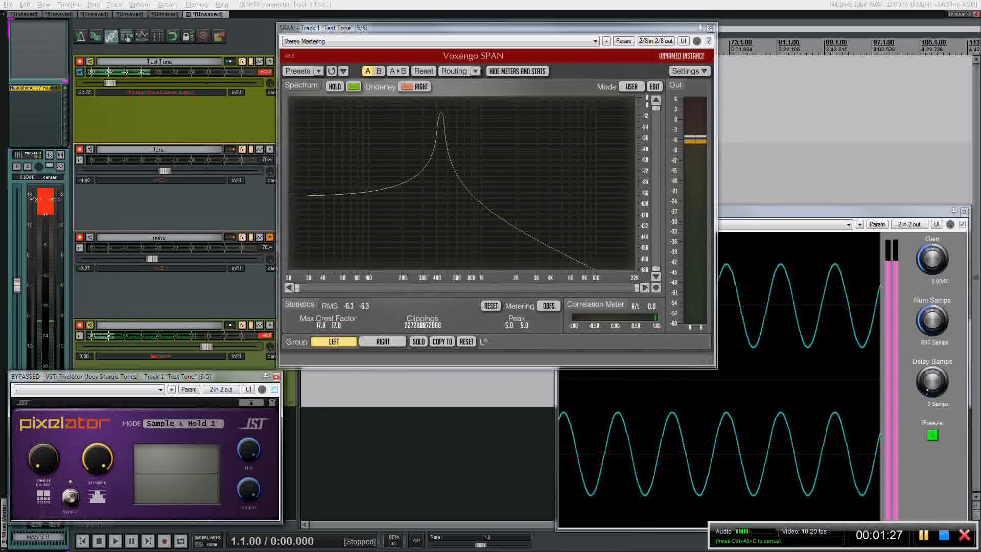
click(274, 389)
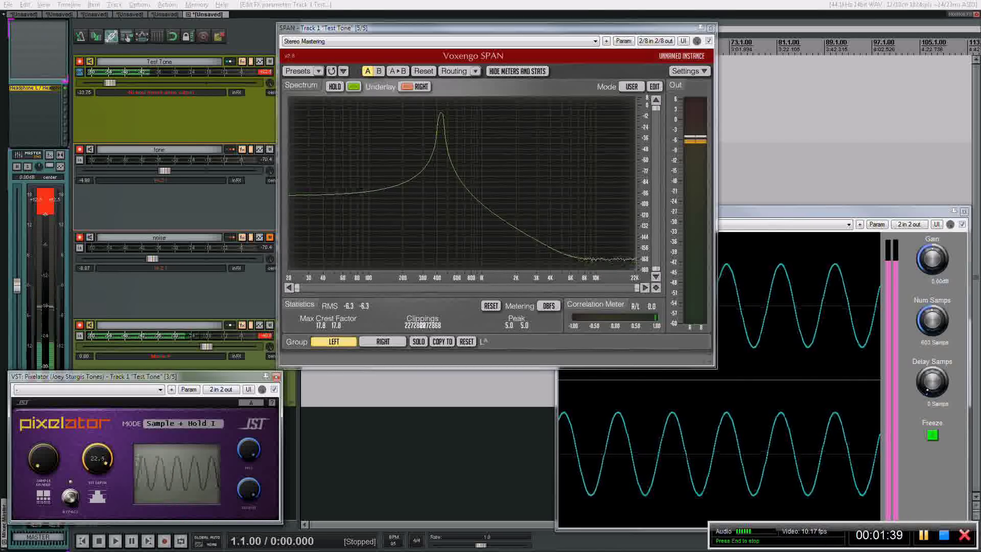
drag(97, 458, 97, 519)
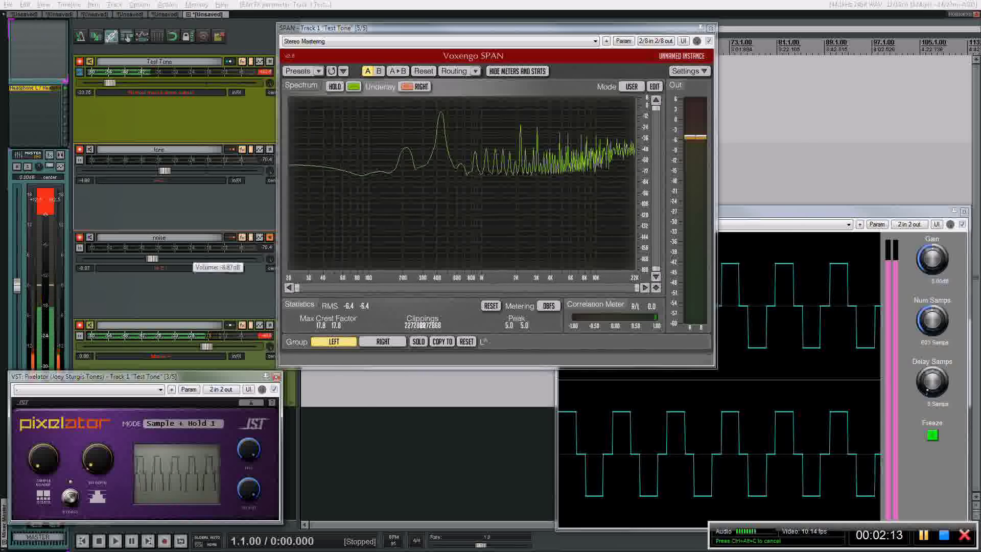
Audition the noise alone with the tone track muted and Pixelator bypassed, ending with the noise volume at -inf dB.
drag(153, 259, 83, 259)
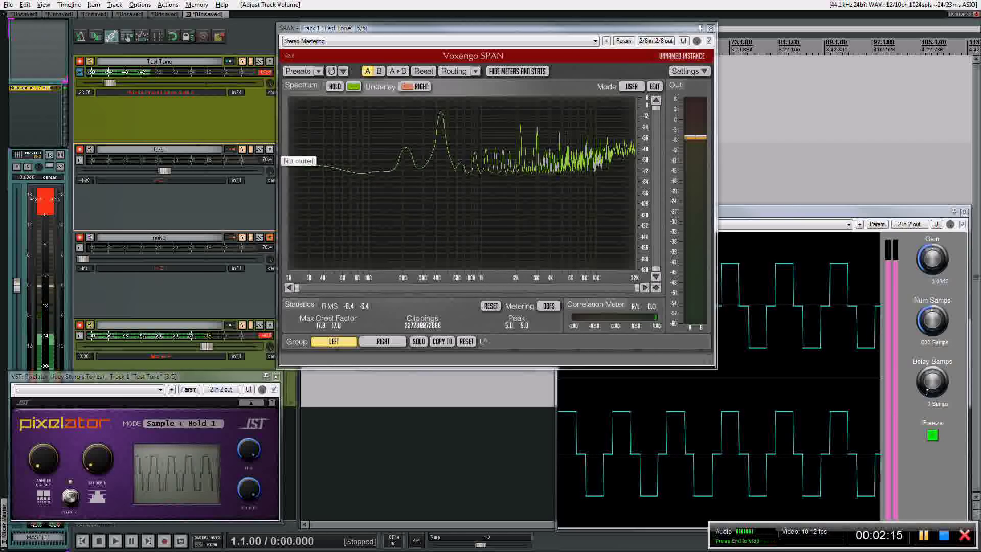
click(270, 149)
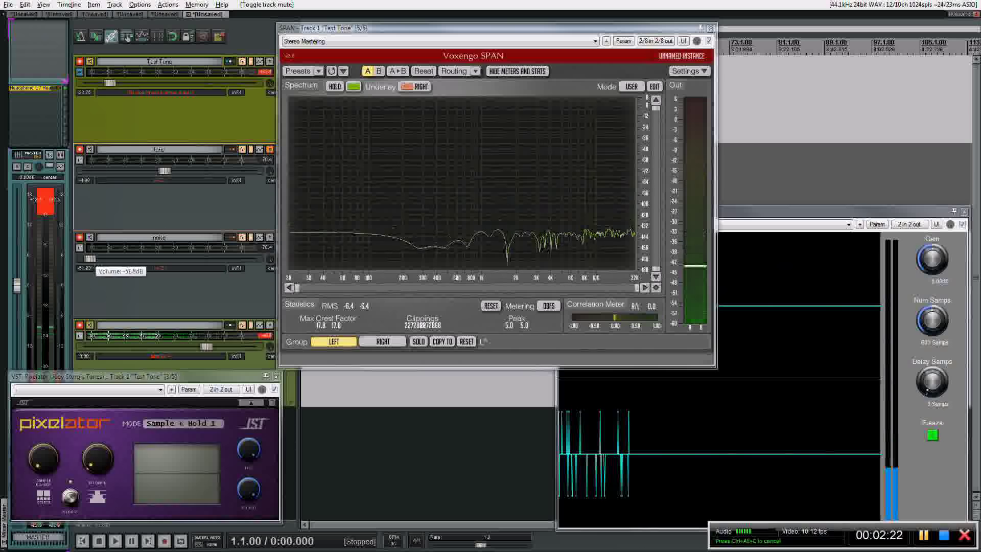
click(274, 388)
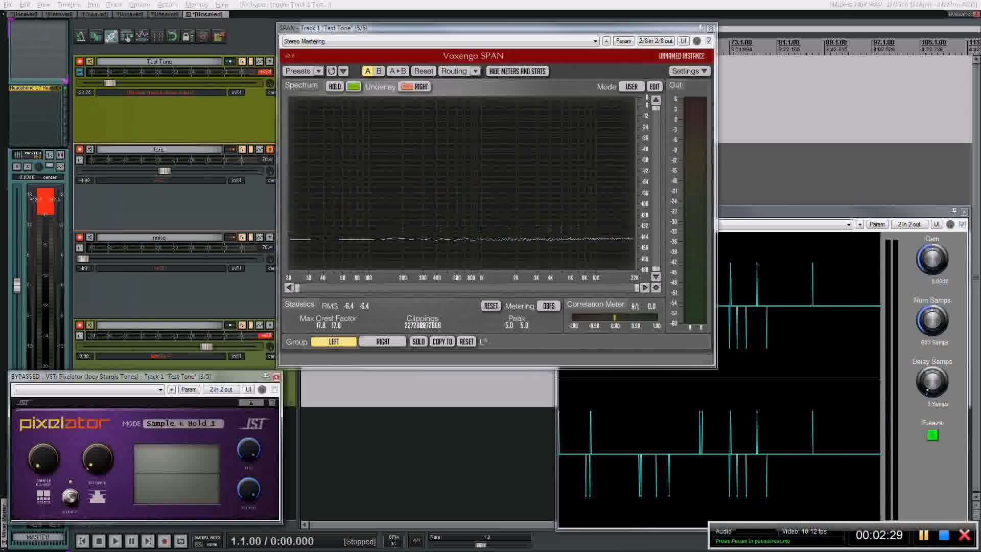
mouse_move(83, 259)
mouse_down()
mouse_move(169, 260)
mouse_move(82, 259)
mouse_up()
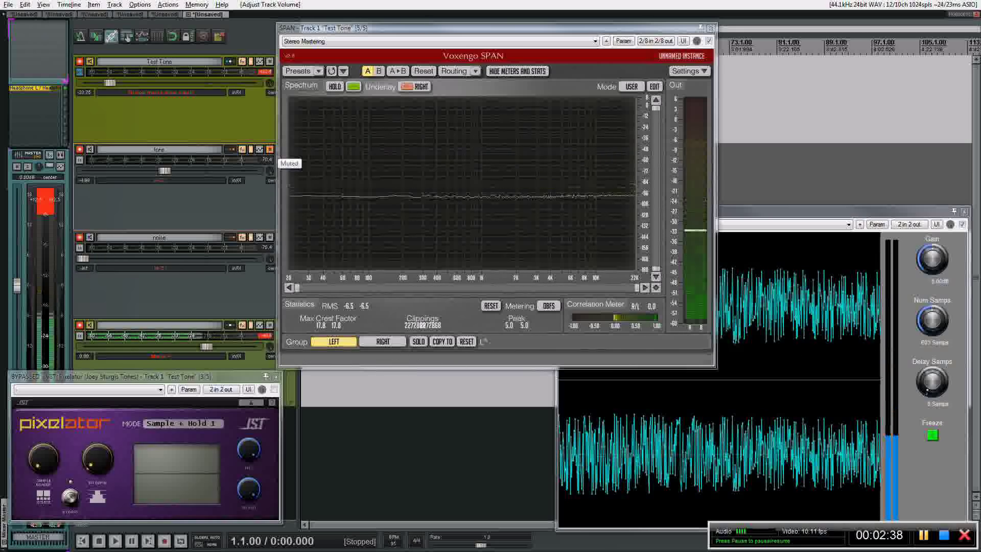
Bring the tone back through Pixelator and blend in the noise track at about -10 dB.
click(270, 149)
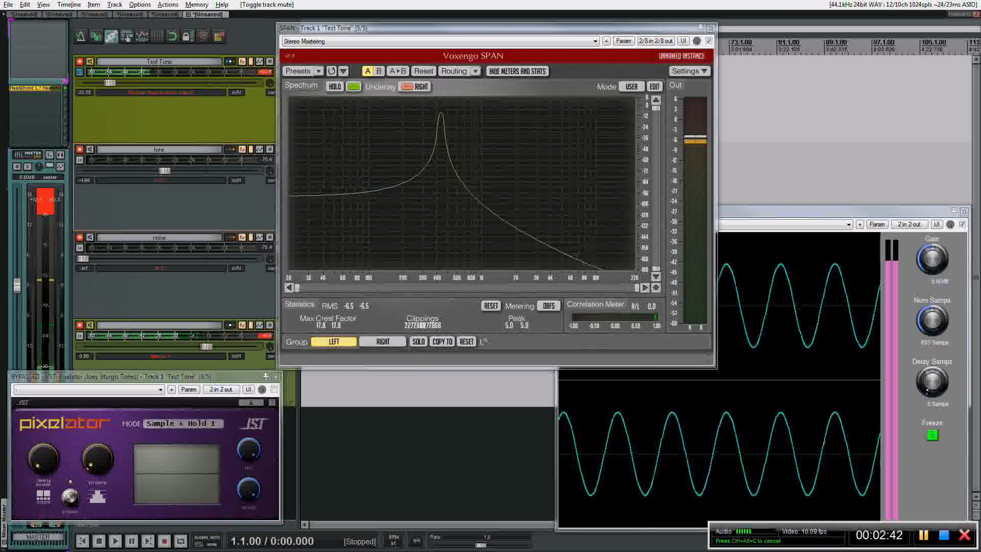
mouse_move(82, 259)
mouse_down()
mouse_move(172, 259)
mouse_move(83, 259)
mouse_up()
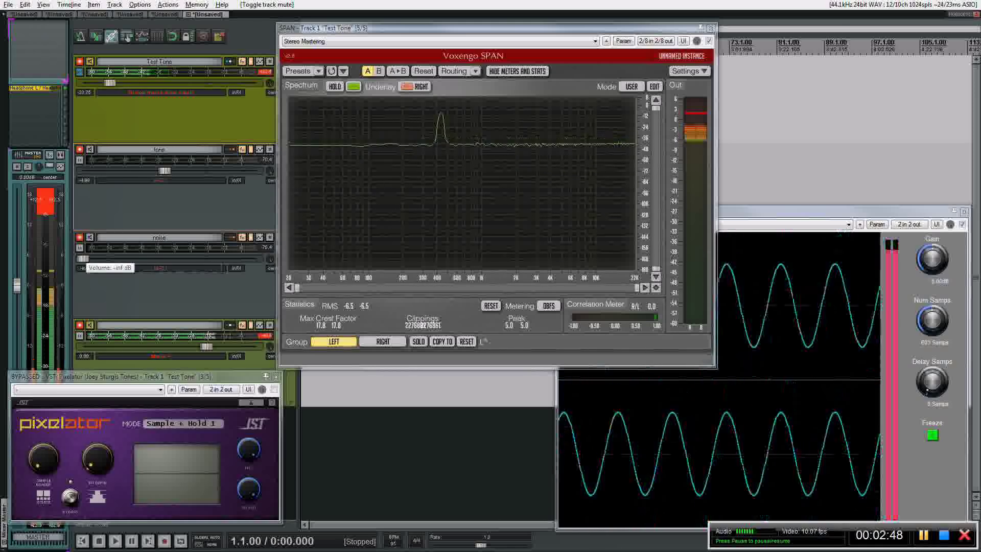
click(274, 389)
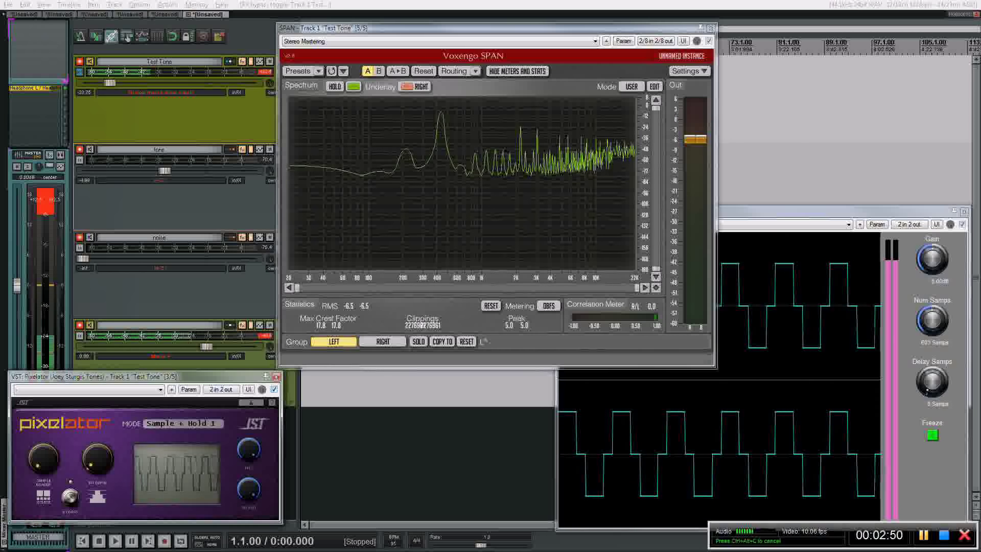
mouse_move(84, 259)
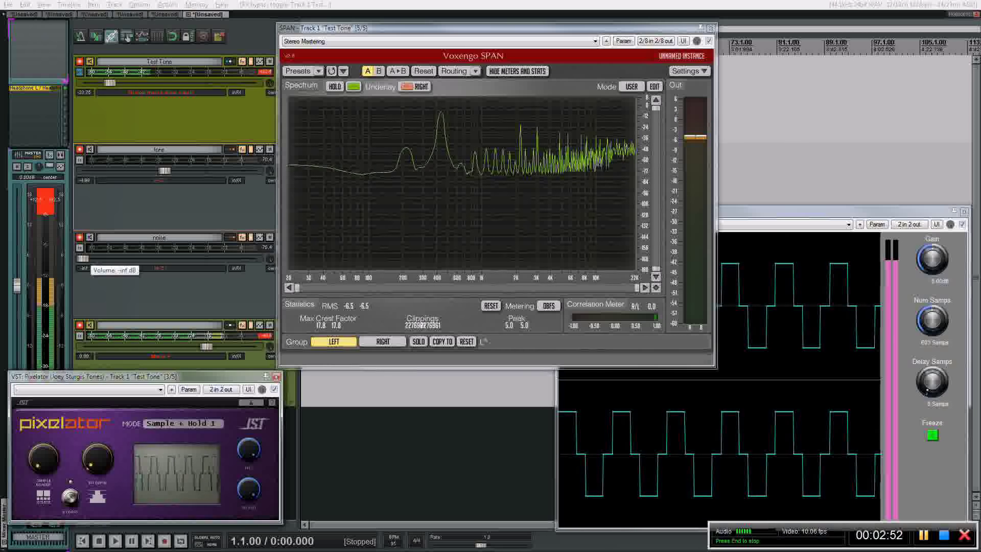
drag(84, 260, 149, 258)
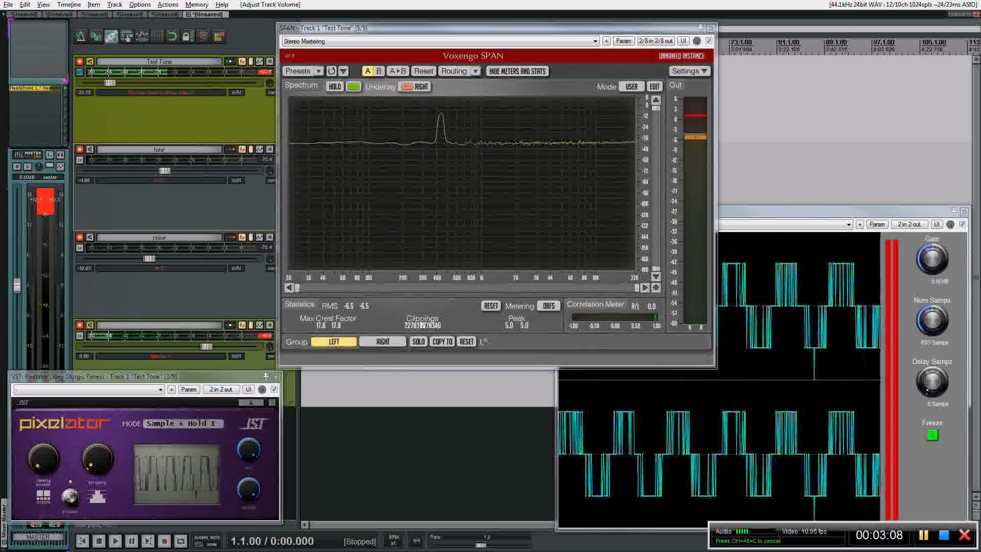
Compare the bit-reduced tone with the noise track muted and unmuted, and fine-tune the noise volume to about -9.6 dB.
click(270, 237)
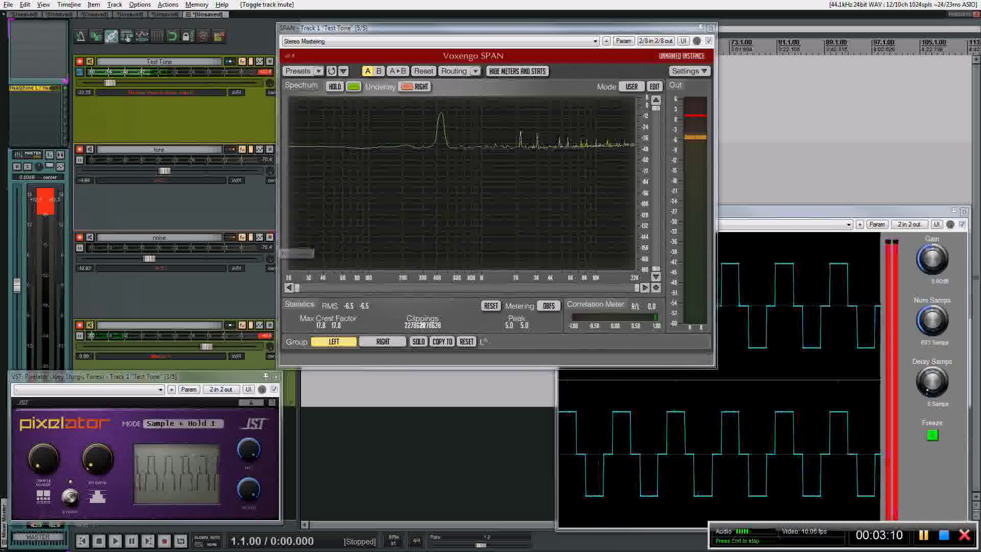
click(269, 238)
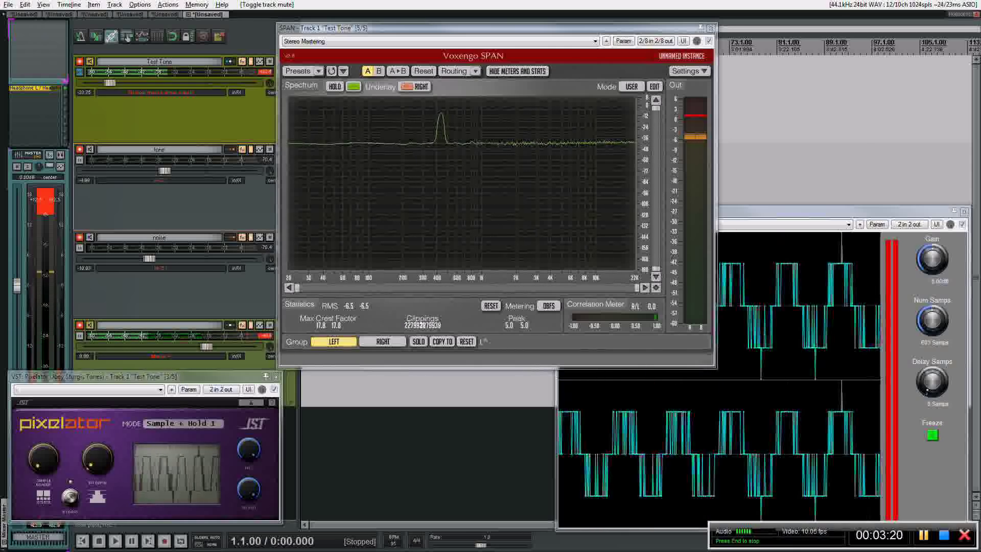
drag(149, 259, 151, 259)
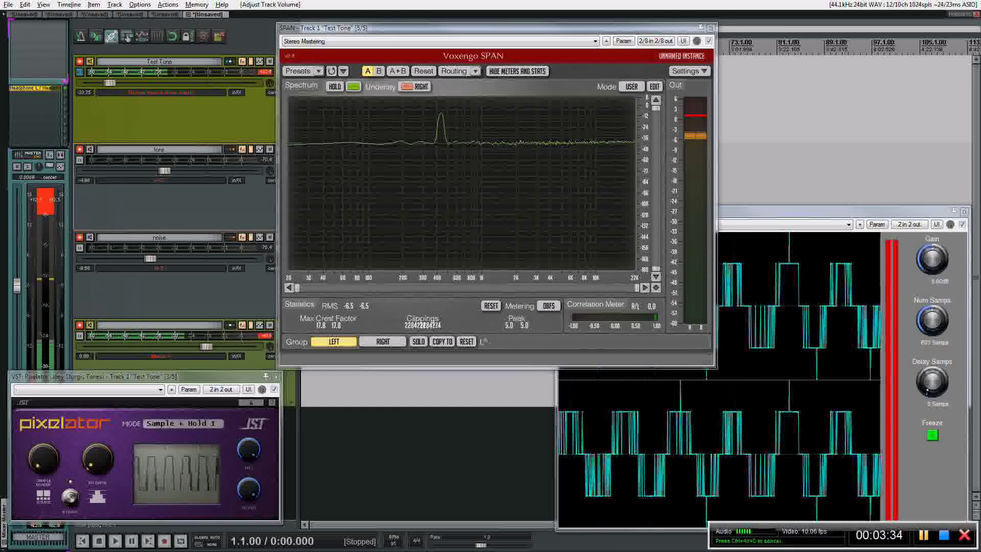
Compare the full-level tone at 0 dB with the noise track muted and unmuted.
click(270, 238)
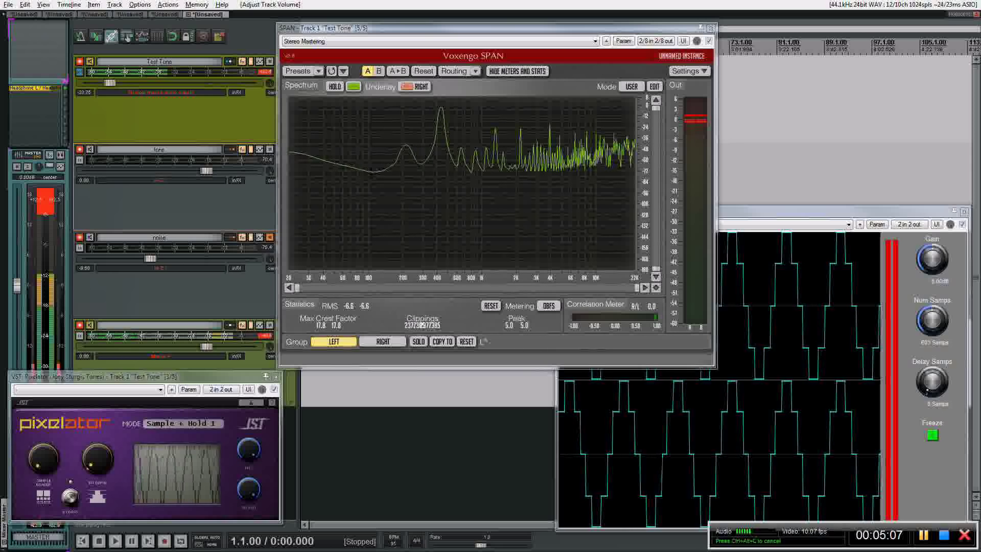
mouse_move(206, 170)
mouse_down()
mouse_move(146, 170)
mouse_move(187, 171)
mouse_up()
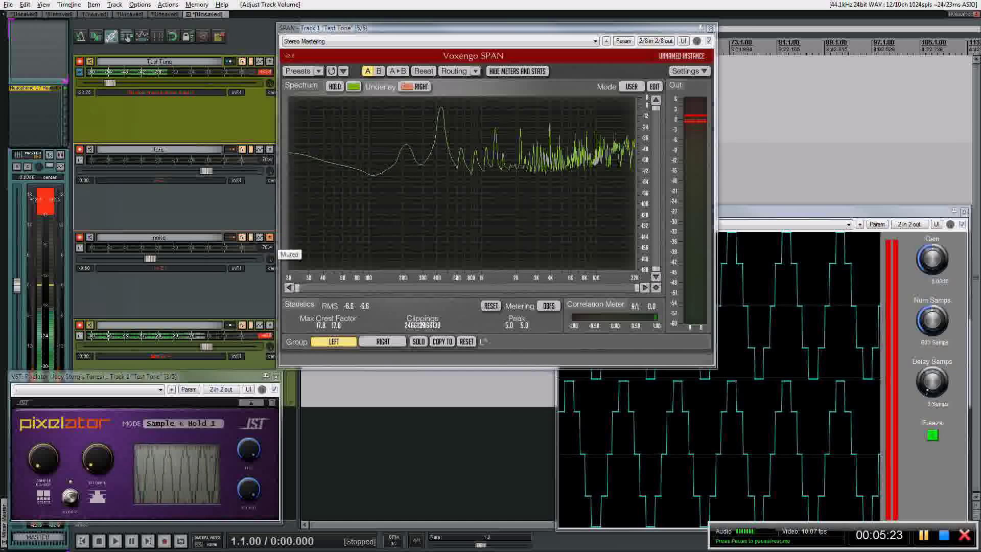
click(269, 237)
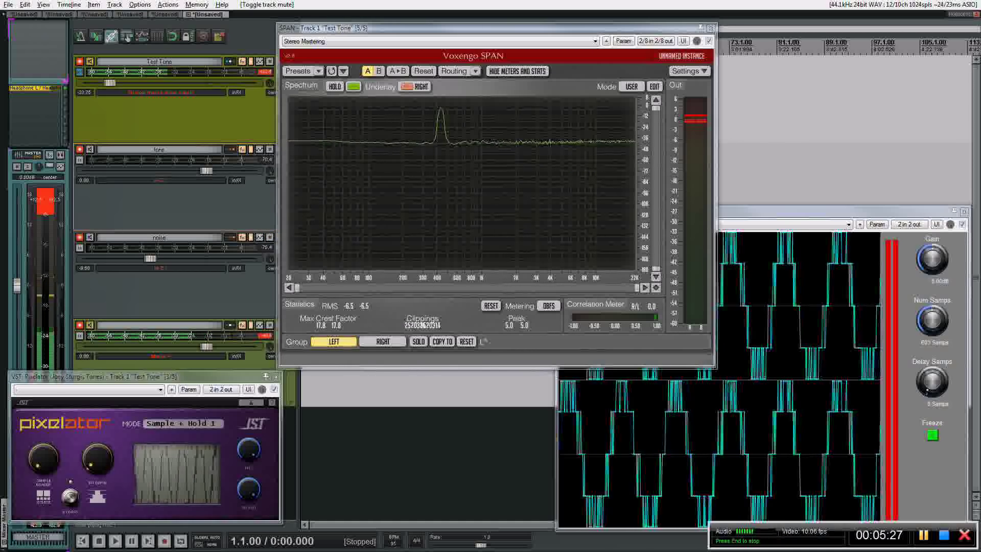
Sweep the tone track's volume down to about -13.3 and -30.3 dB, raise it to about -2.5 dB, and reset it to 0 dB.
drag(204, 171, 141, 170)
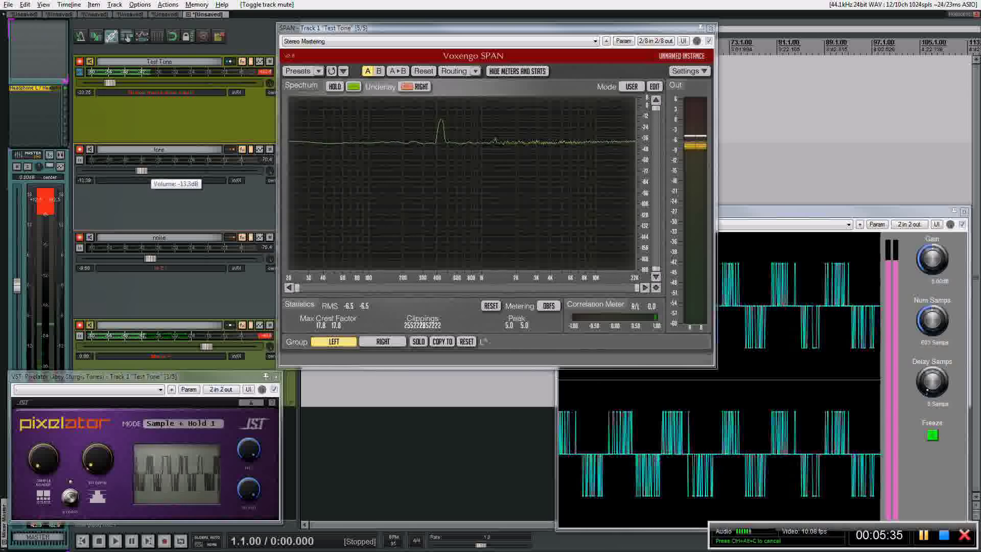
drag(142, 171, 114, 170)
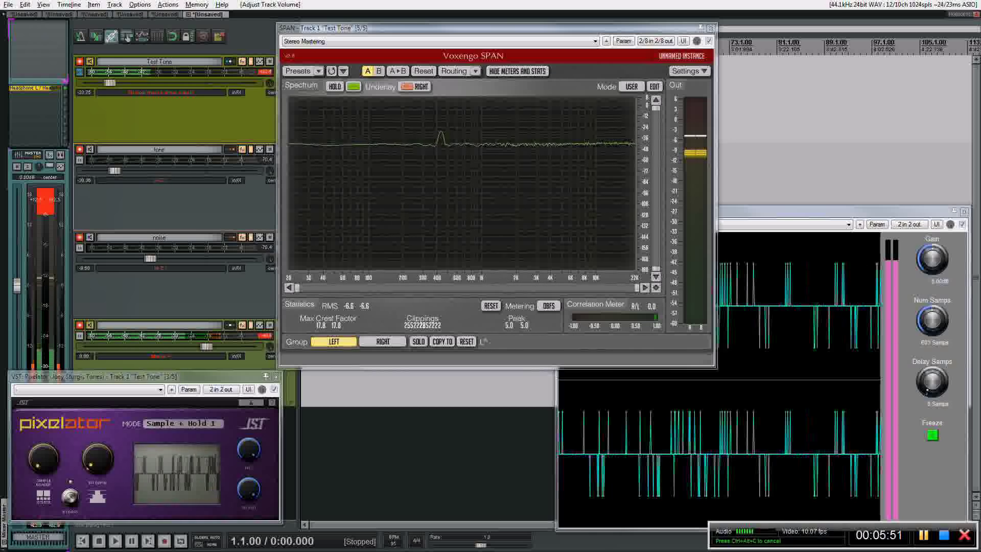
mouse_move(115, 170)
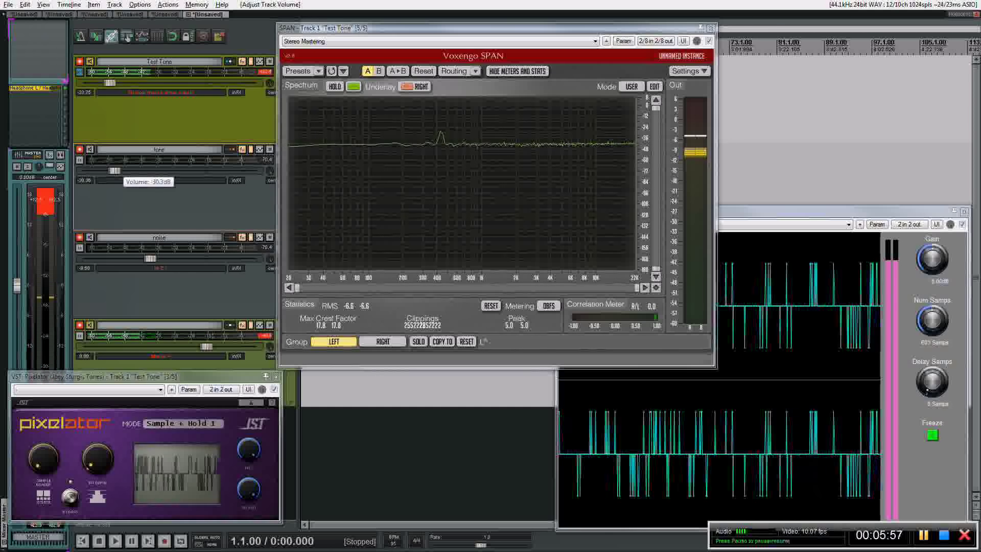
drag(115, 171, 175, 170)
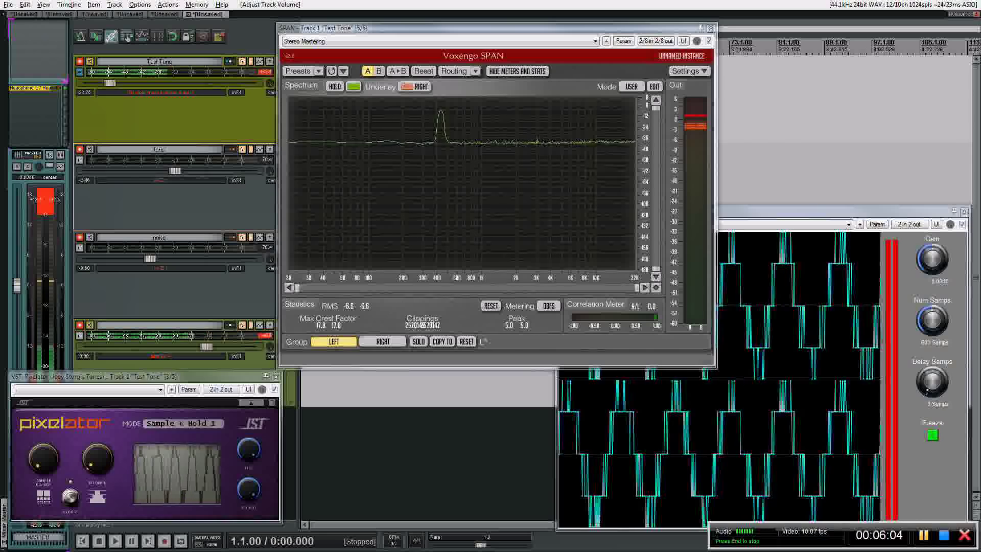
double_click(175, 170)
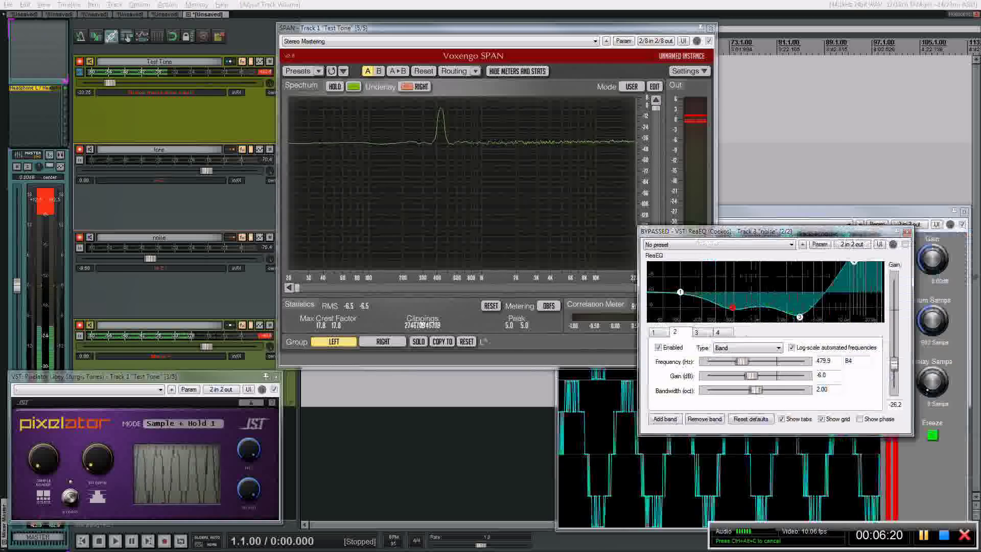
Move the noise track's ReaEQ window below the spectrum display, compare the EQ bypassed and active, and leave it enabled.
drag(796, 230, 416, 313)
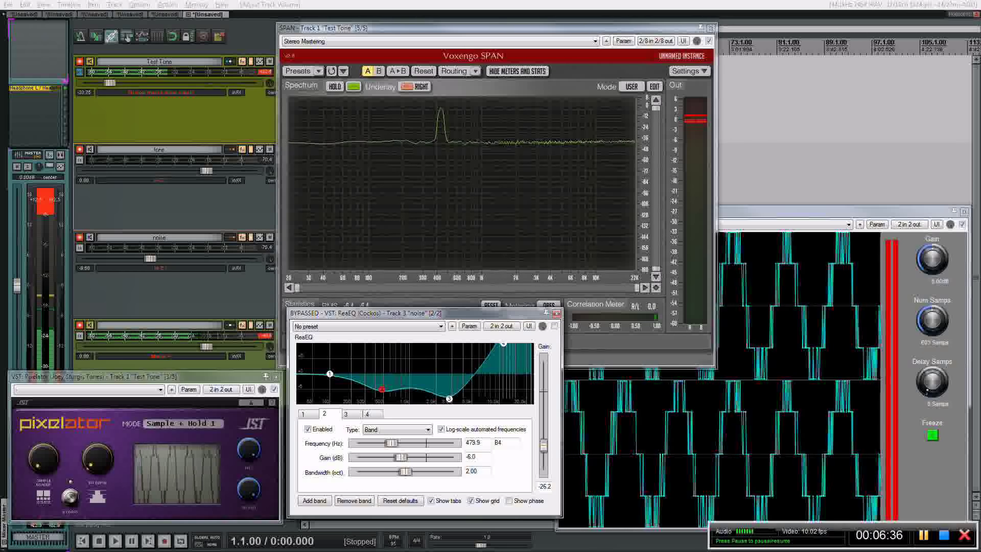
key(ctrl+b)
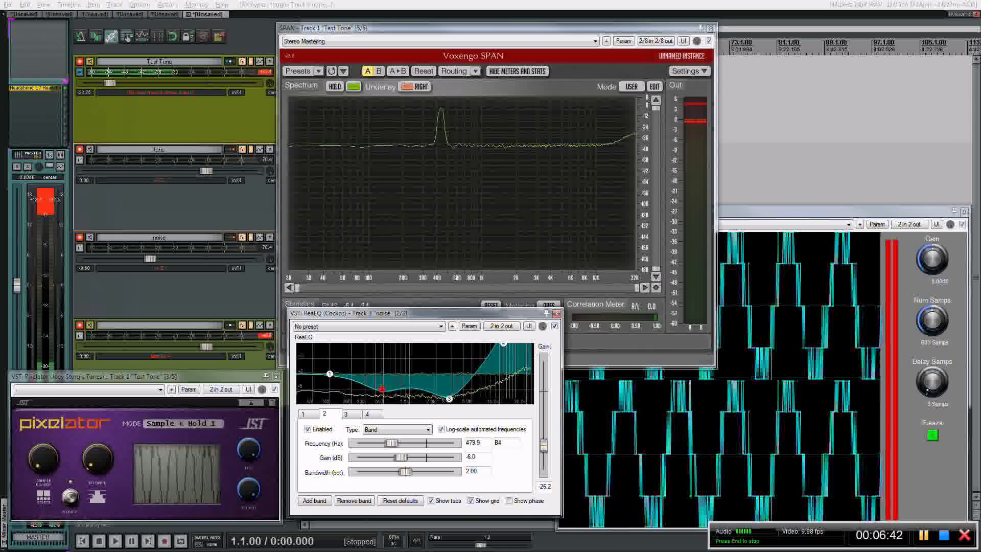
click(554, 325)
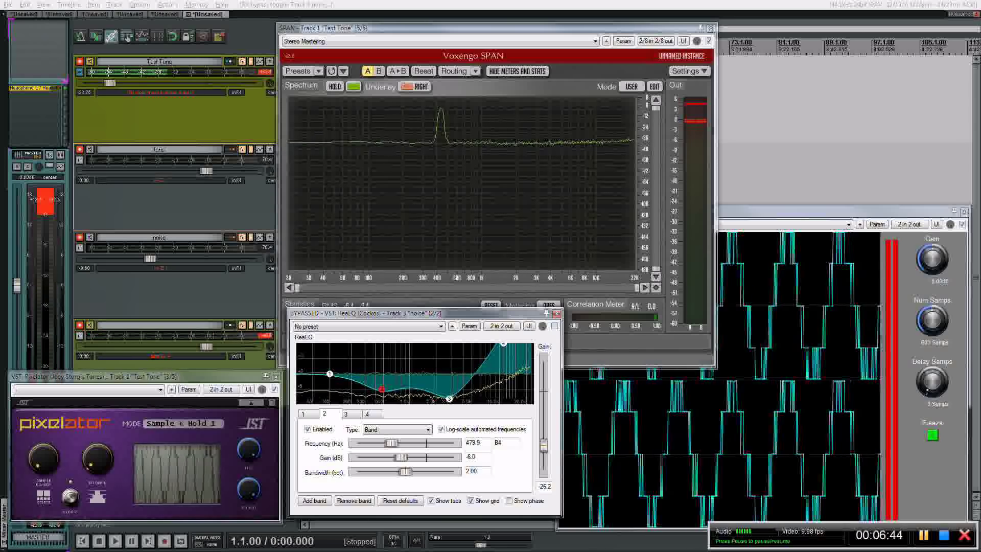
click(555, 326)
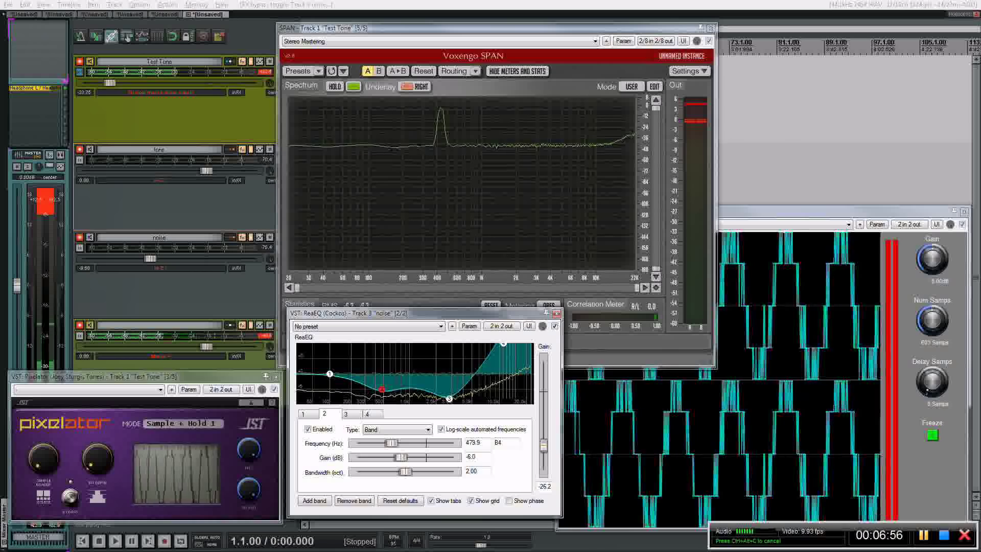
click(554, 326)
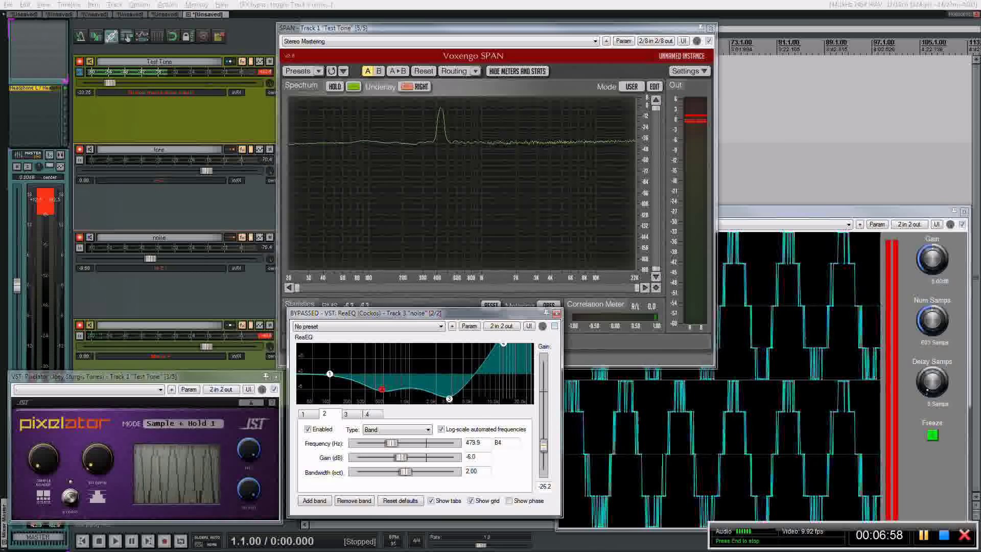
click(555, 326)
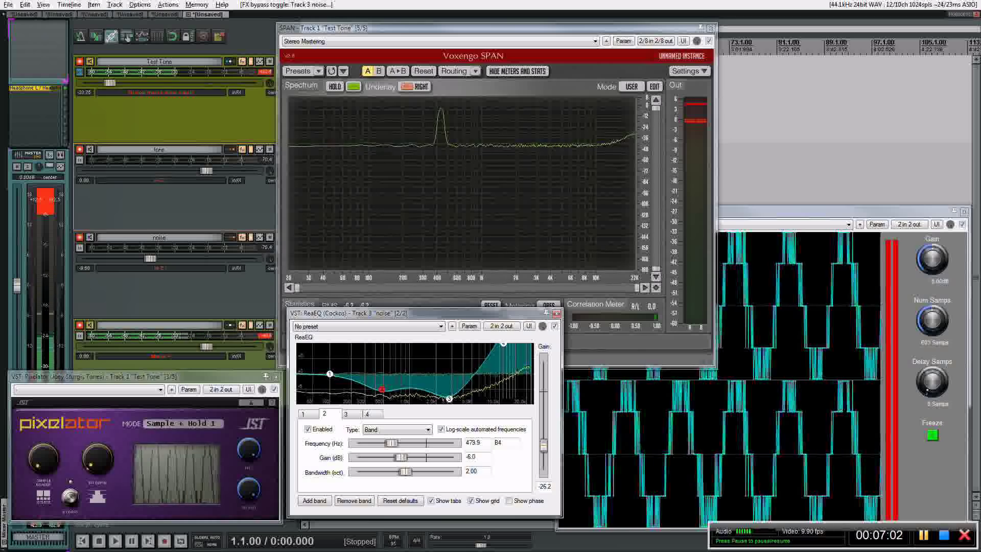
Lower the tone track to about -28.6 dB and compare the noise EQ bypassed and active at that level.
drag(207, 171, 117, 170)
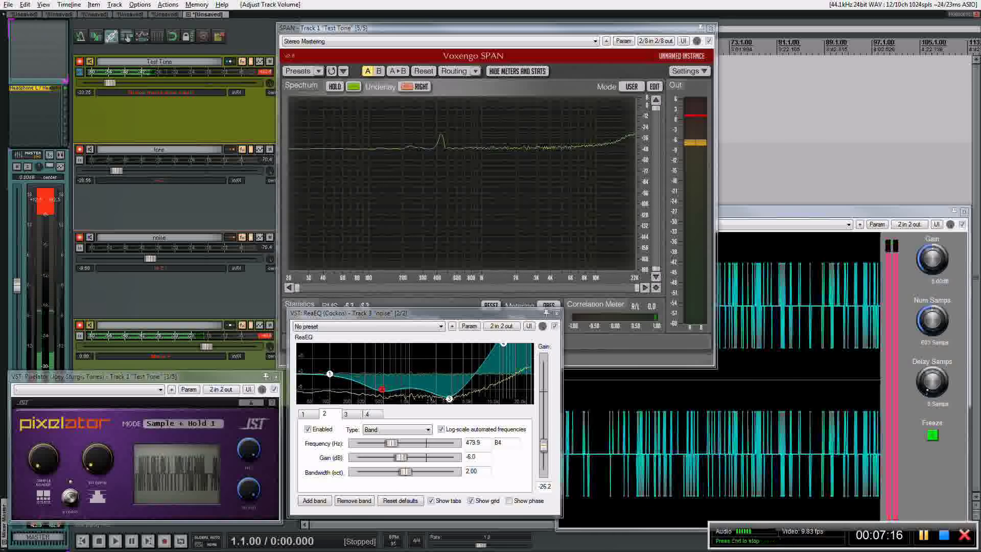
click(555, 326)
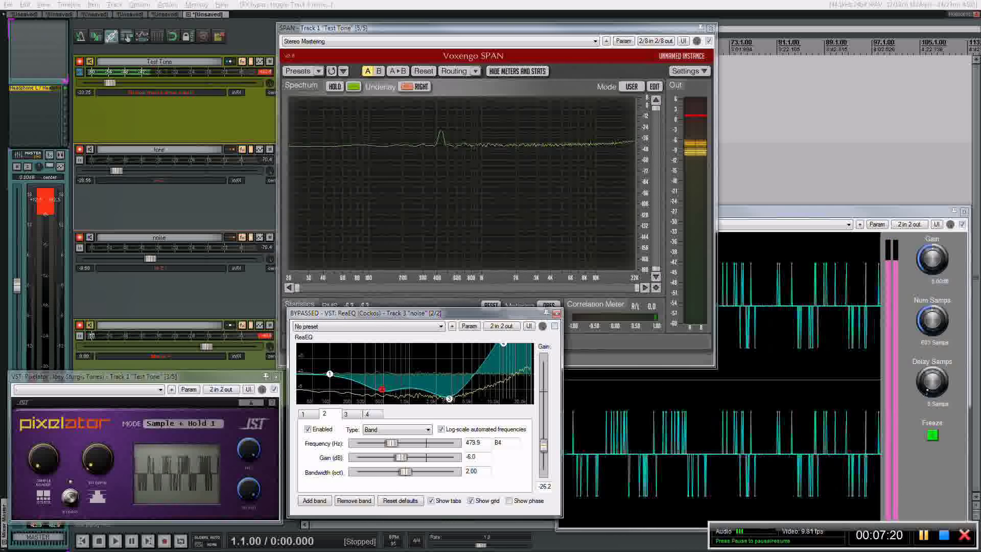
click(555, 326)
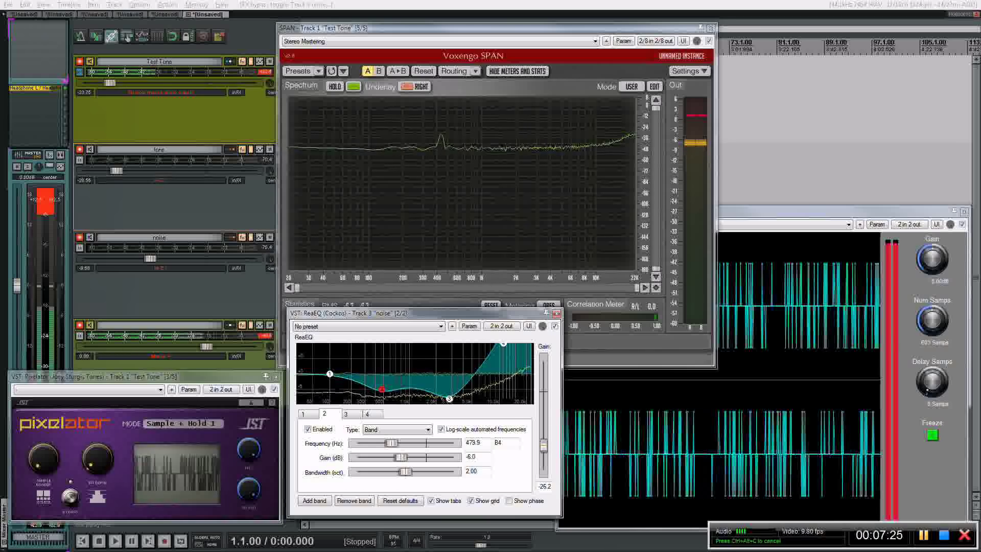
Return the tone track's volume to 0 dB and compare the noise EQ bypassed and active, leaving it enabled.
drag(117, 170, 208, 171)
double_click(207, 170)
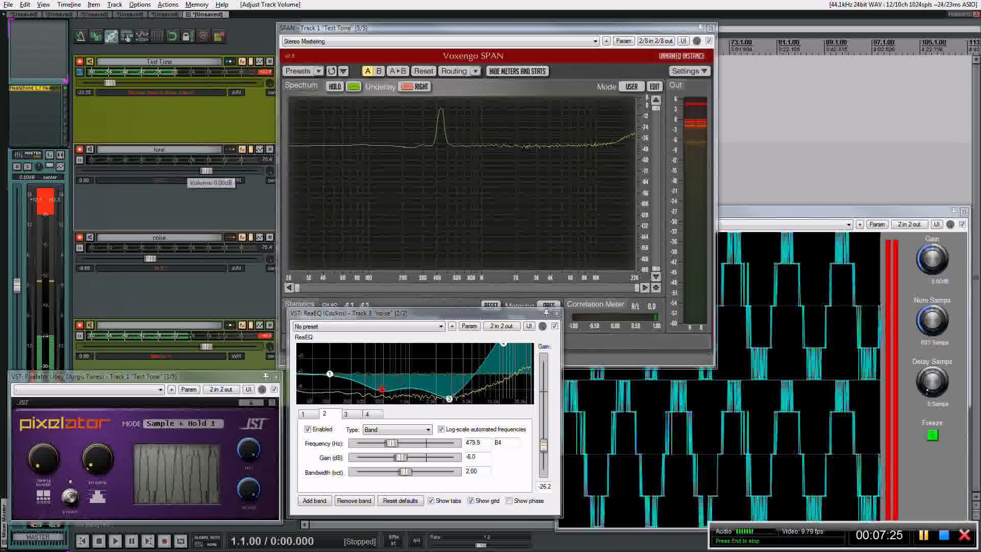
click(555, 326)
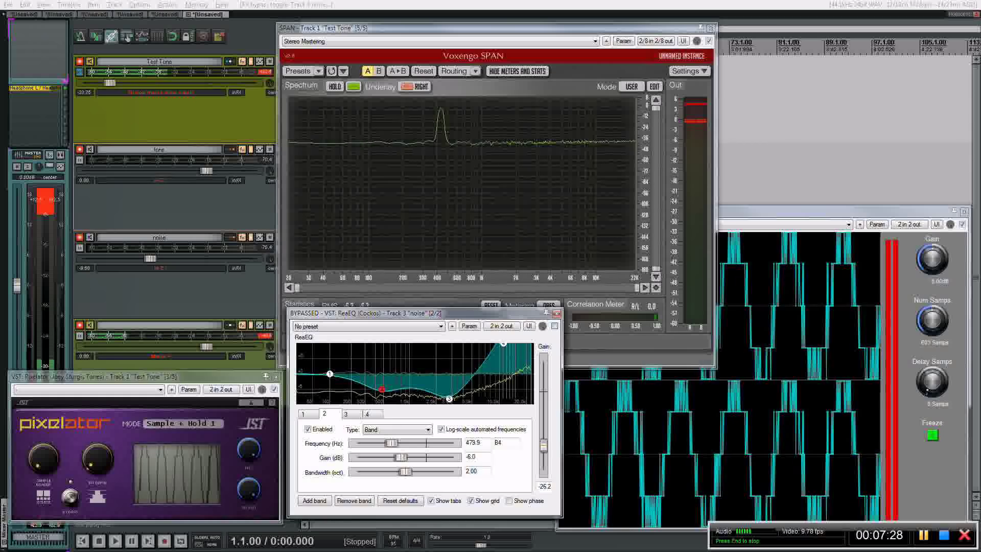
click(555, 326)
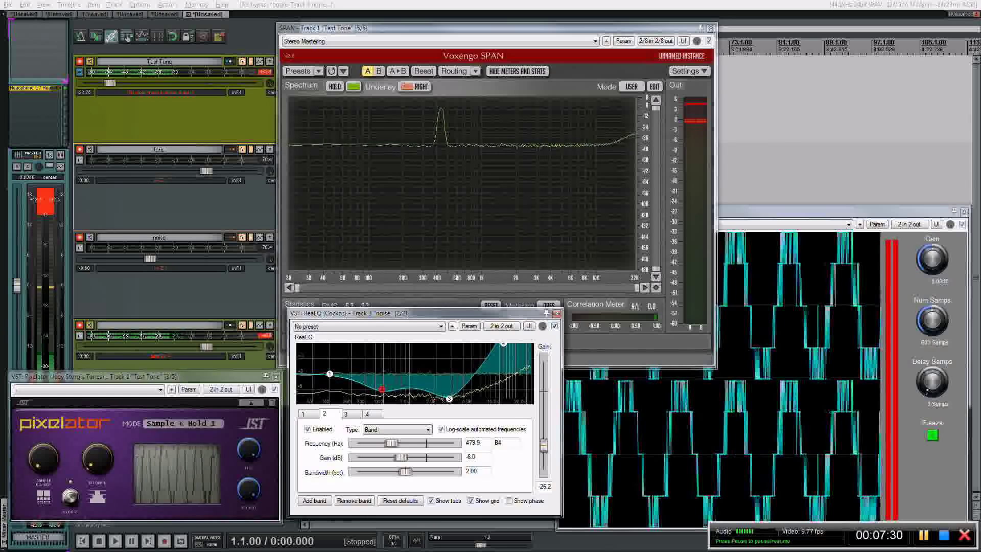